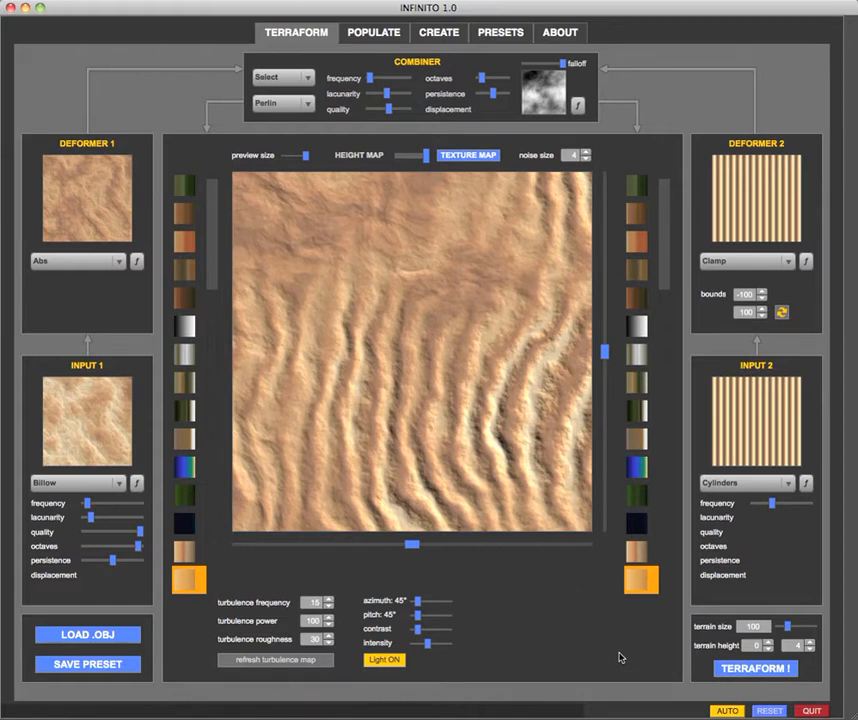
# Step: Generate the 3D terrain from the current noise and texture settings
pyautogui.click(722, 668)
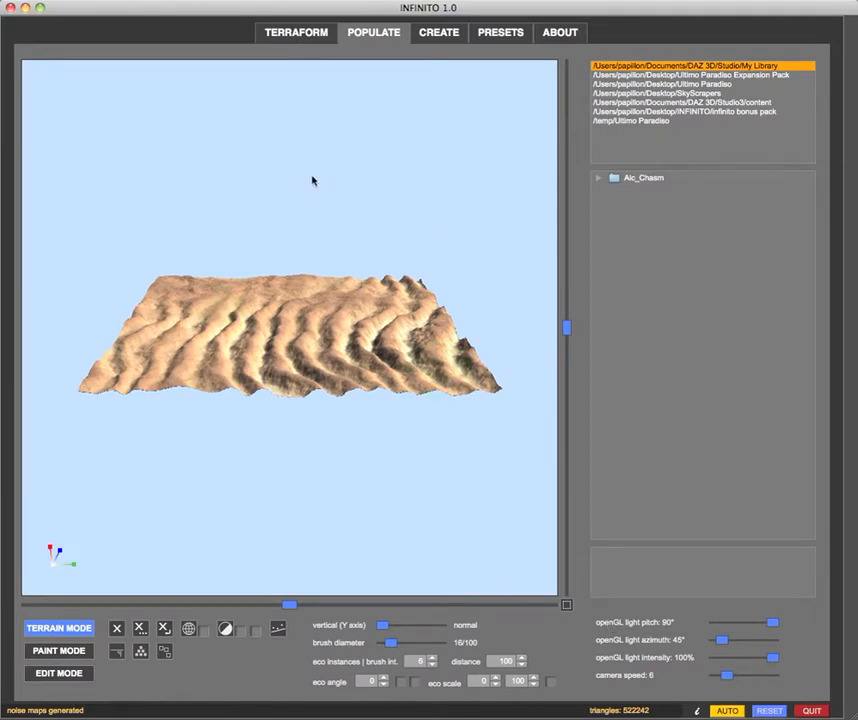
# Step: Examine the generated terrain from several angles and at different zoom distances
pyautogui.moveTo(312, 180); pyautogui.dragTo(119, 542)
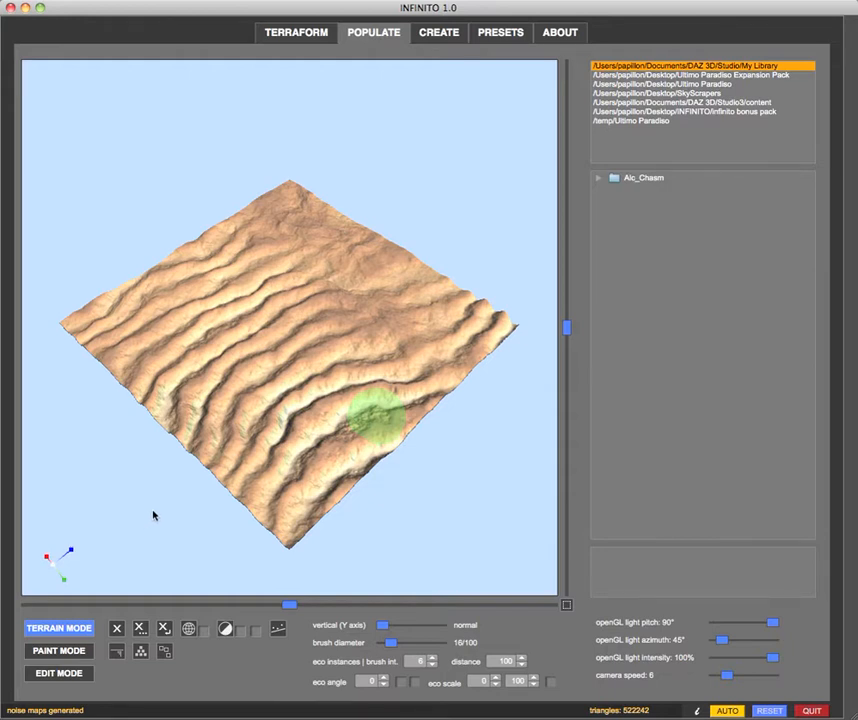
pyautogui.moveTo(100, 199); pyautogui.dragTo(118, 196)
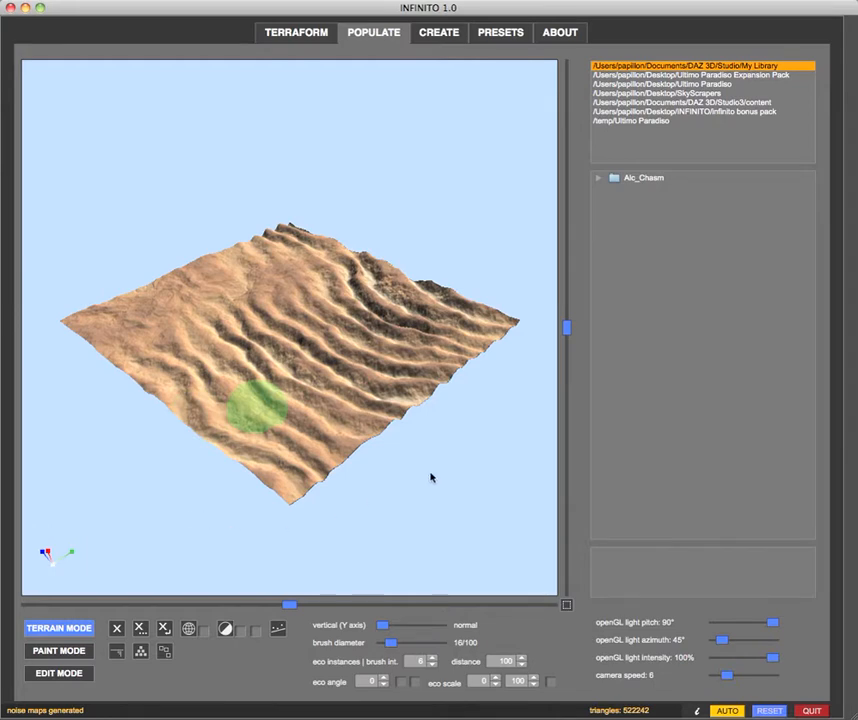
pyautogui.moveTo(446, 473)
pyautogui.mouseDown()
pyautogui.moveTo(243, 492)
pyautogui.moveTo(350, 473)
pyautogui.mouseUp()
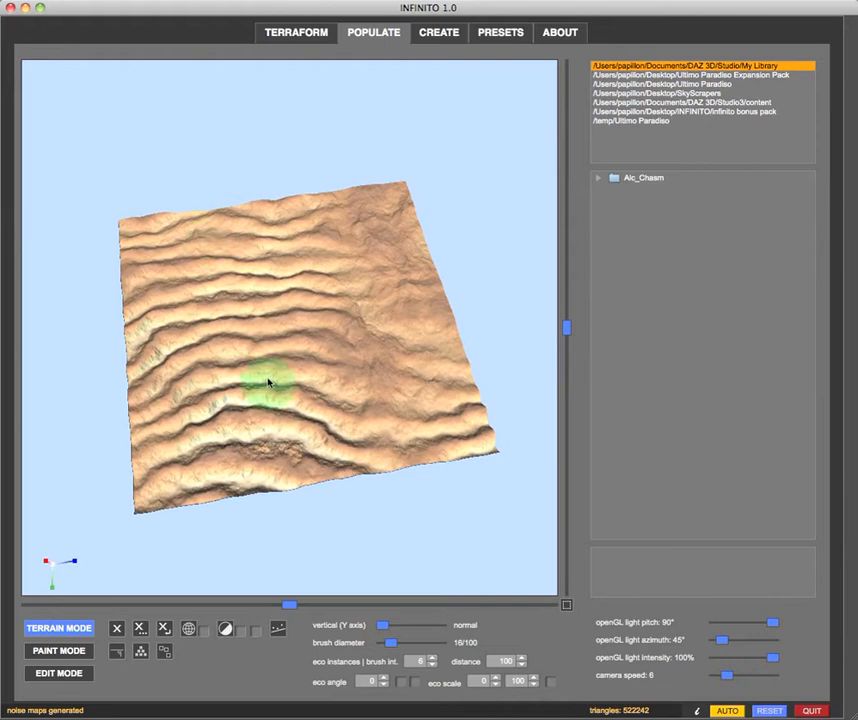
pyautogui.scroll(3, 268, 383)
pyautogui.scroll(-5, 268, 383)
pyautogui.moveTo(270, 381)
pyautogui.mouseDown()
pyautogui.moveTo(291, 502)
pyautogui.moveTo(346, 522)
pyautogui.moveTo(322, 532)
pyautogui.moveTo(375, 502)
pyautogui.moveTo(293, 433)
pyautogui.moveTo(305, 494)
pyautogui.moveTo(314, 492)
pyautogui.moveTo(213, 543)
pyautogui.mouseUp()
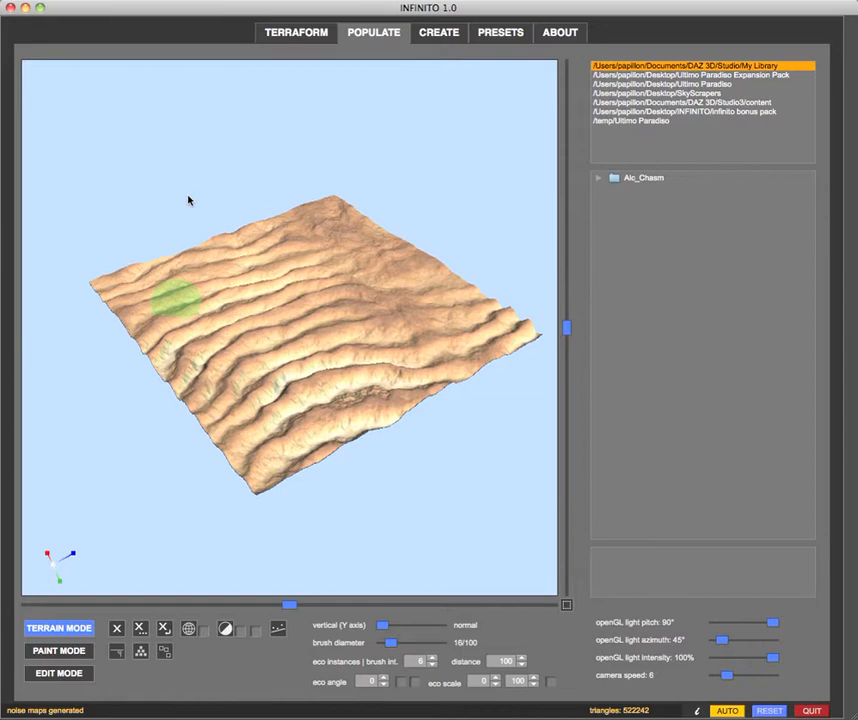
pyautogui.scroll(3, 188, 201)
pyautogui.scroll(-5, 188, 201)
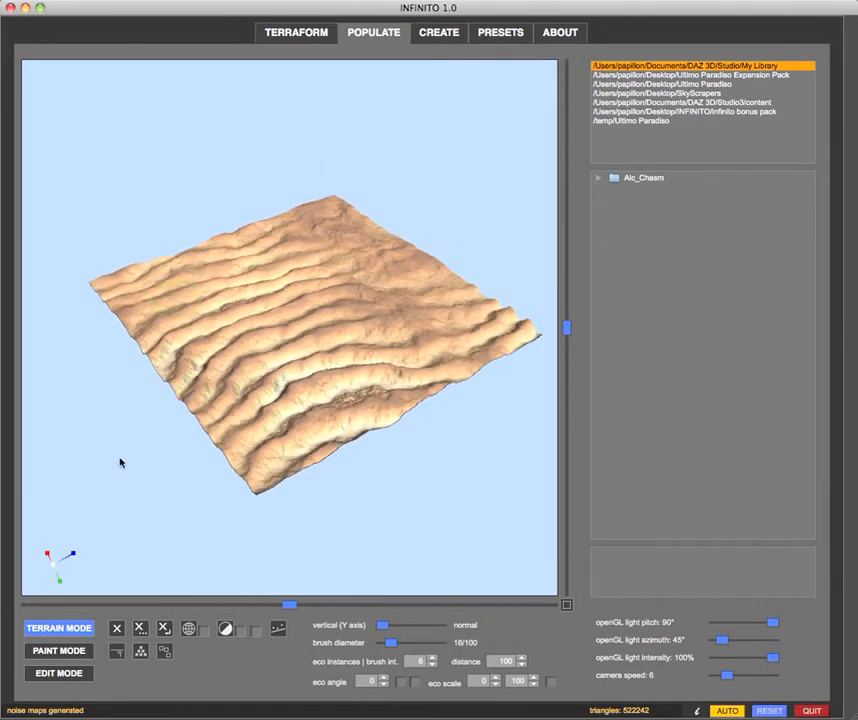
pyautogui.moveTo(121, 478); pyautogui.dragTo(115, 483)
pyautogui.moveTo(151, 519); pyautogui.dragTo(150, 519, button='right')
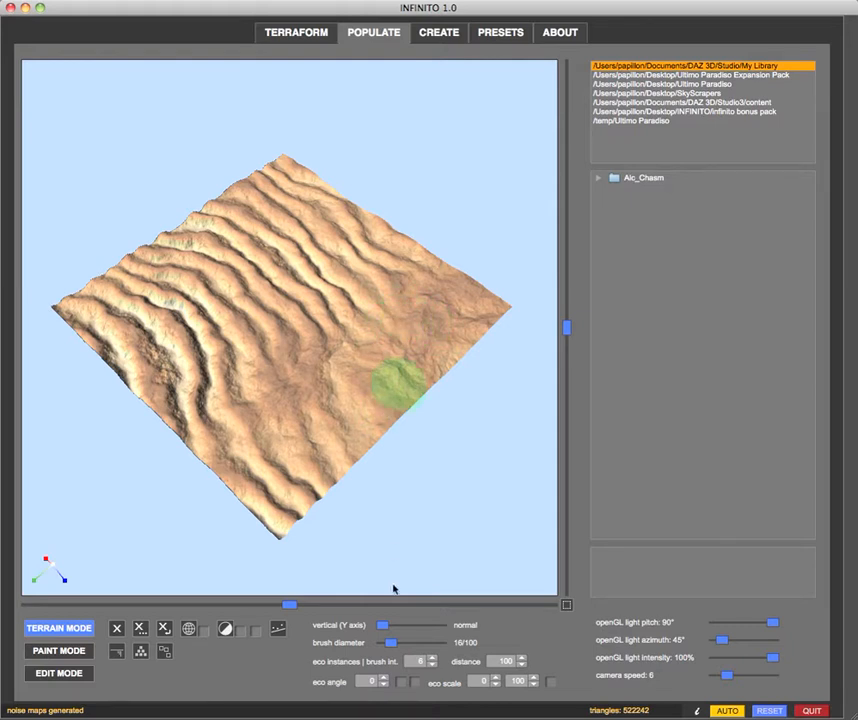
# Step: Set the terrain brush diameter to 43/100 and the brush intensity to 10
pyautogui.moveTo(393, 645); pyautogui.dragTo(402, 643)
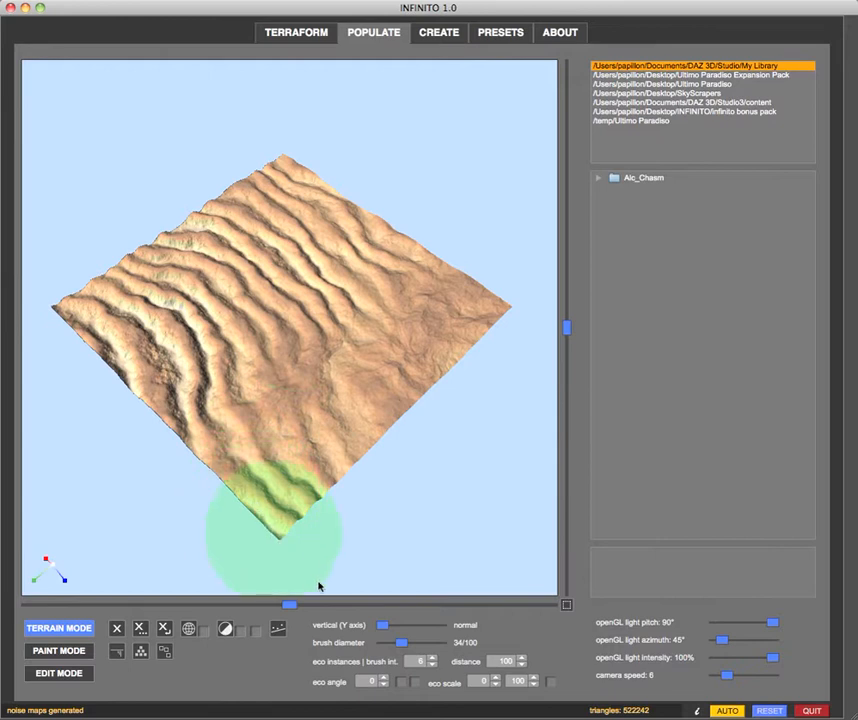
pyautogui.moveTo(402, 645)
pyautogui.mouseDown()
pyautogui.moveTo(417, 645)
pyautogui.moveTo(399, 646)
pyautogui.mouseUp()
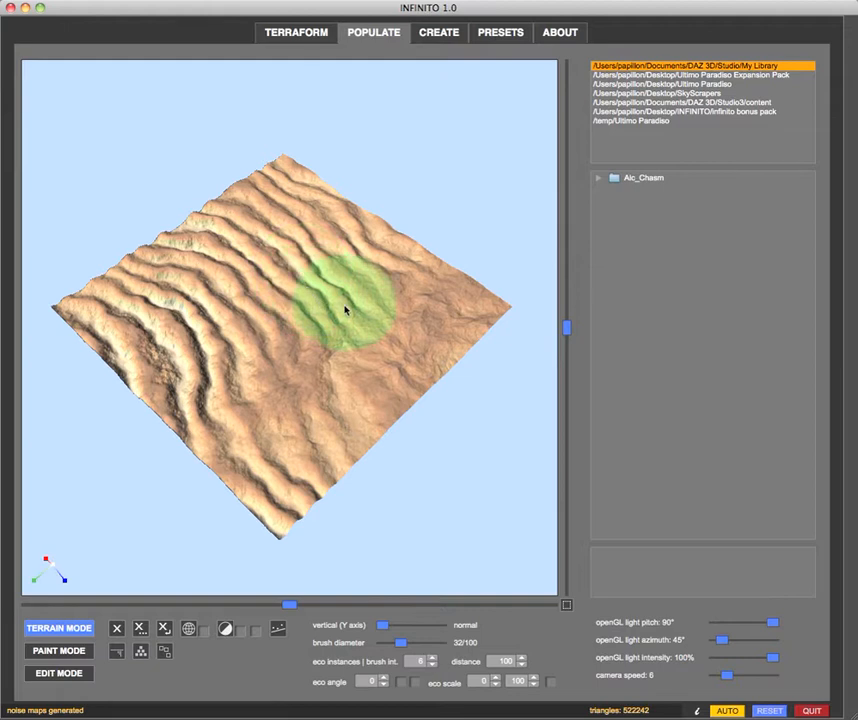
pyautogui.click(427, 660)
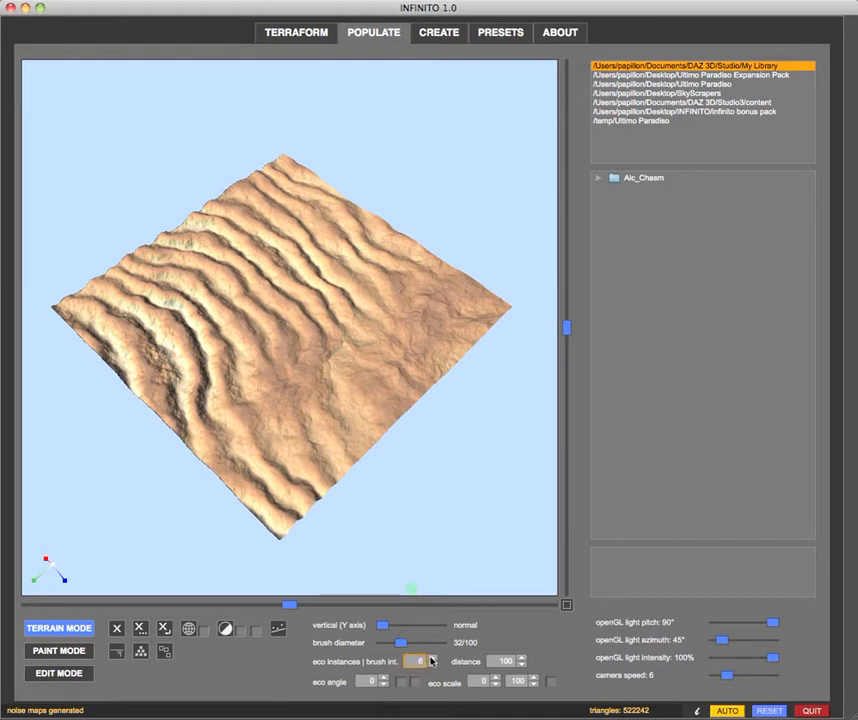
pyautogui.click(432, 659)
pyautogui.click(433, 658)
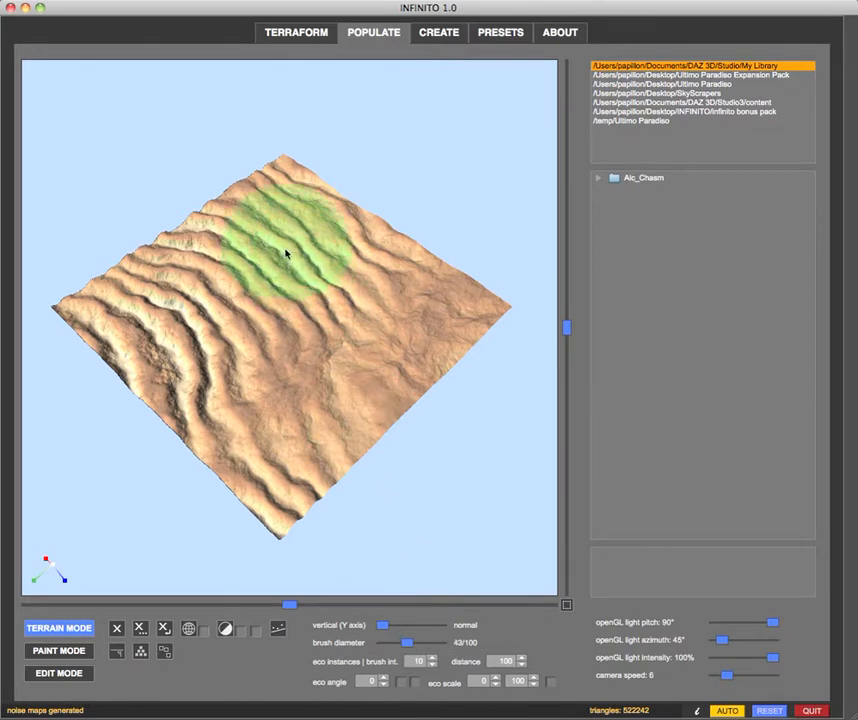
# Step: Raise a broad hill in the ridged back half of the terrain with the large brush
pyautogui.moveTo(286, 253); pyautogui.dragTo(287, 257, button='right')
pyautogui.moveTo(228, 257); pyautogui.dragTo(158, 199)
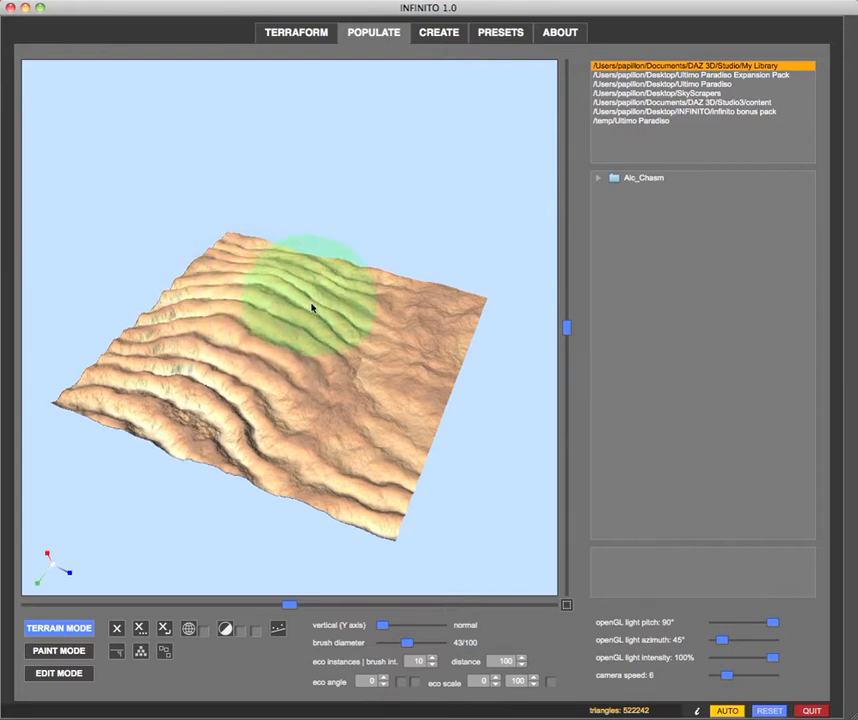
pyautogui.moveTo(277, 289); pyautogui.dragTo(287, 296)
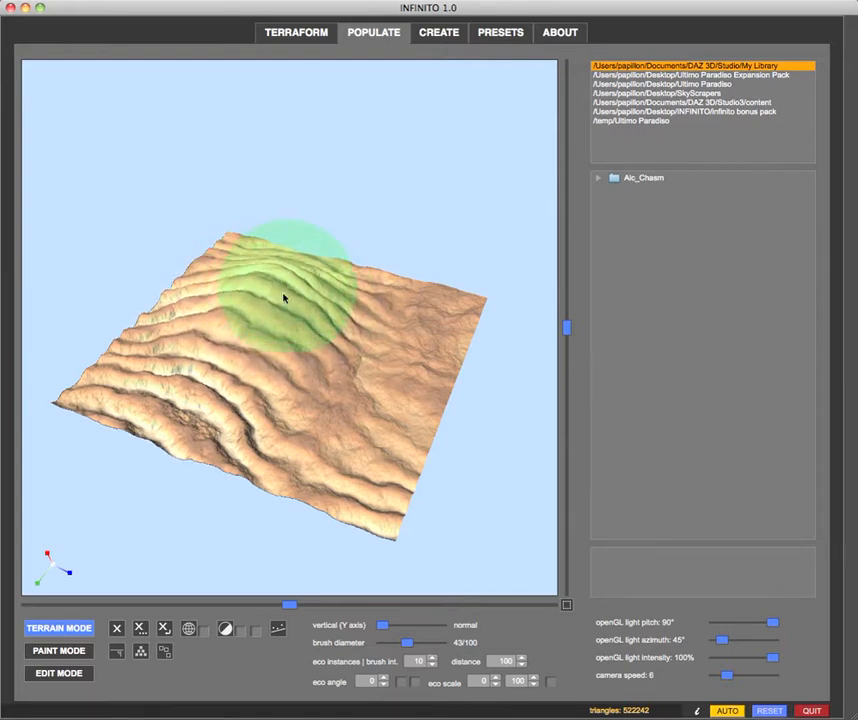
pyautogui.moveTo(230, 335)
pyautogui.mouseDown(button='middle')
pyautogui.moveTo(236, 331)
pyautogui.moveTo(224, 327)
pyautogui.moveTo(230, 336)
pyautogui.mouseUp(button='middle')
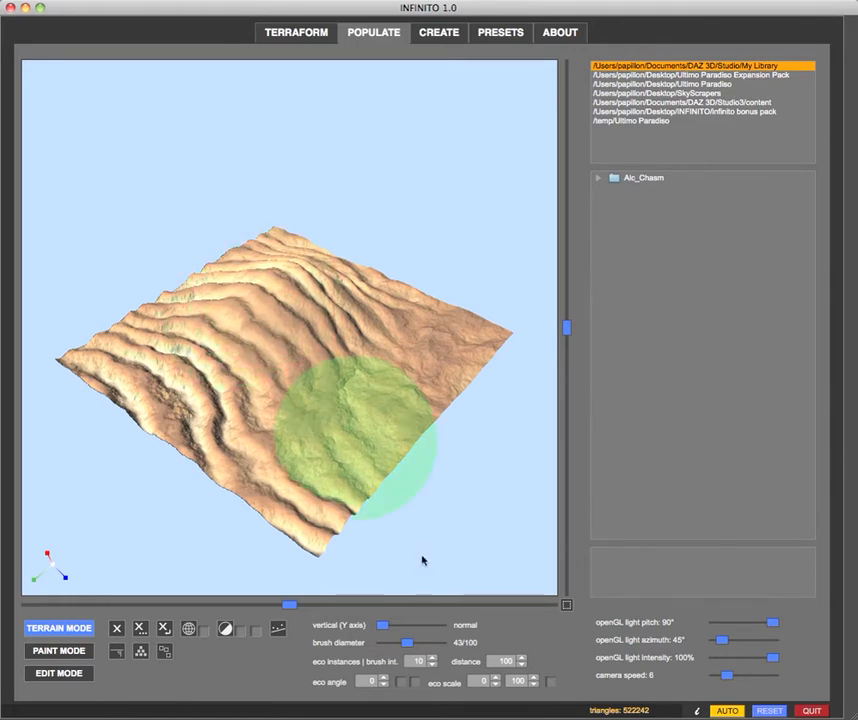
pyautogui.moveTo(272, 306)
pyautogui.mouseDown(button='middle')
pyautogui.moveTo(285, 300)
pyautogui.moveTo(280, 310)
pyautogui.mouseUp(button='middle')
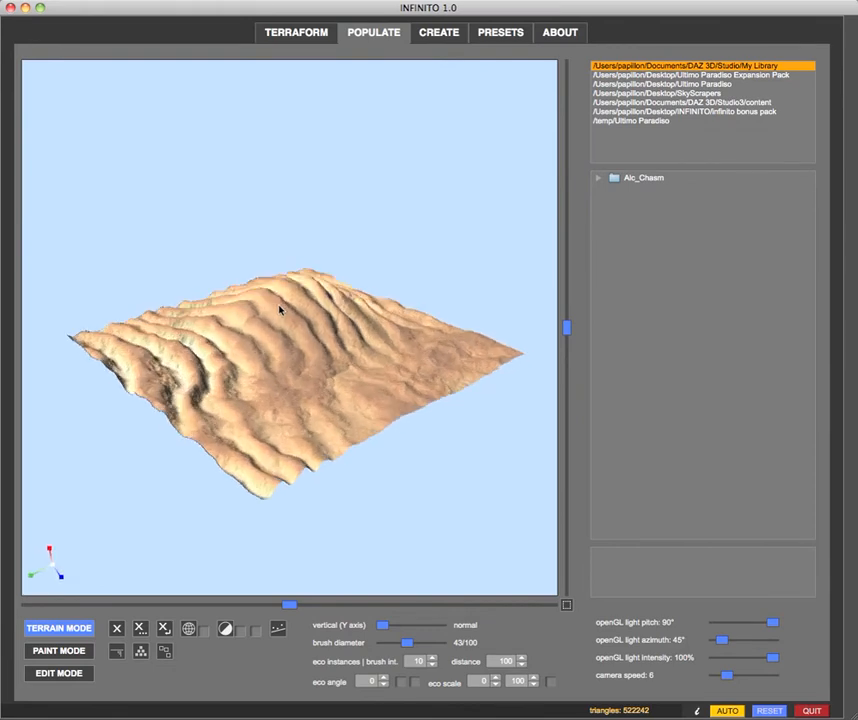
# Step: Reduce the brush diameter to 8/100 and raise finer relief on the slope and crest of the hill
pyautogui.moveTo(408, 645); pyautogui.dragTo(391, 645)
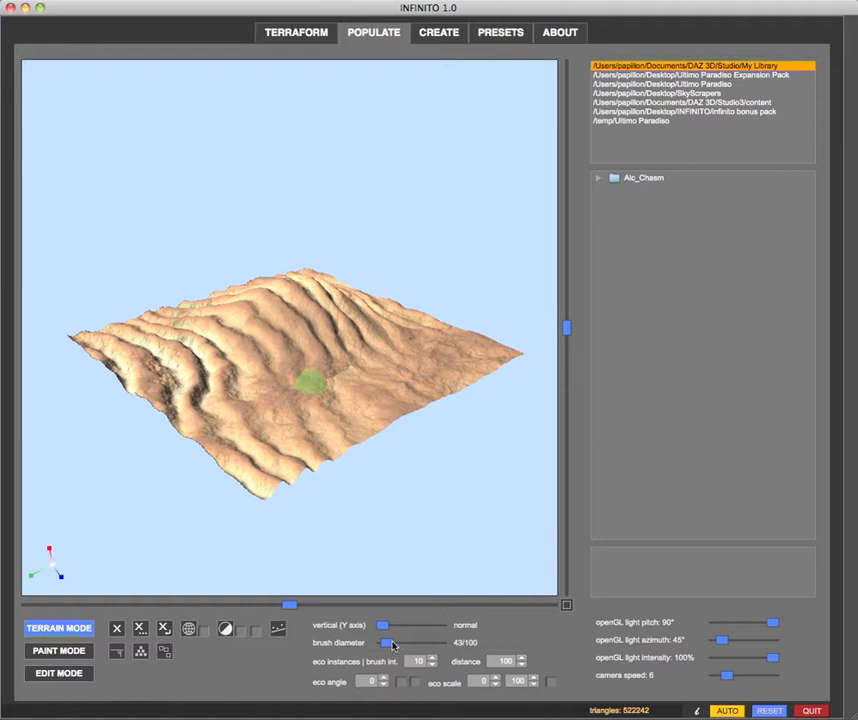
pyautogui.scroll(5, 364, 377)
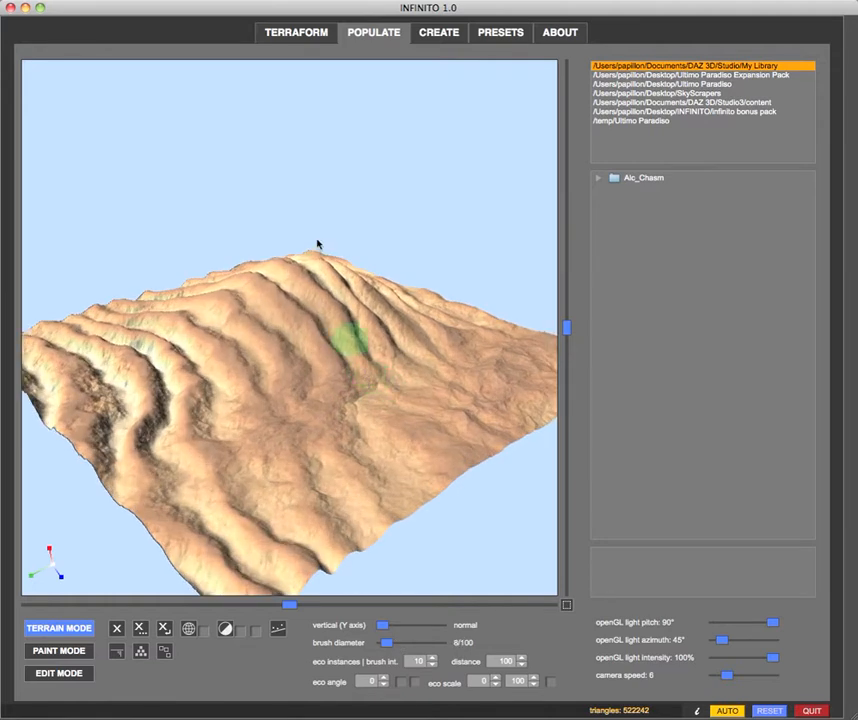
pyautogui.moveTo(349, 365); pyautogui.dragTo(346, 373, button='middle')
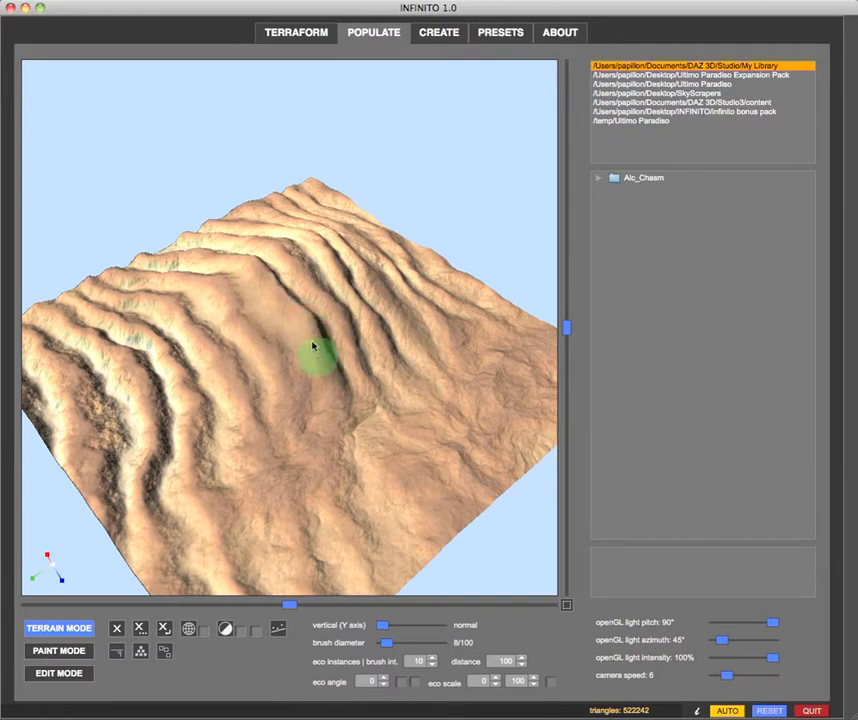
pyautogui.moveTo(276, 304)
pyautogui.mouseDown()
pyautogui.moveTo(248, 427)
pyautogui.moveTo(287, 431)
pyautogui.mouseUp()
pyautogui.moveTo(278, 302)
pyautogui.mouseDown()
pyautogui.moveTo(294, 359)
pyautogui.moveTo(276, 352)
pyautogui.mouseUp()
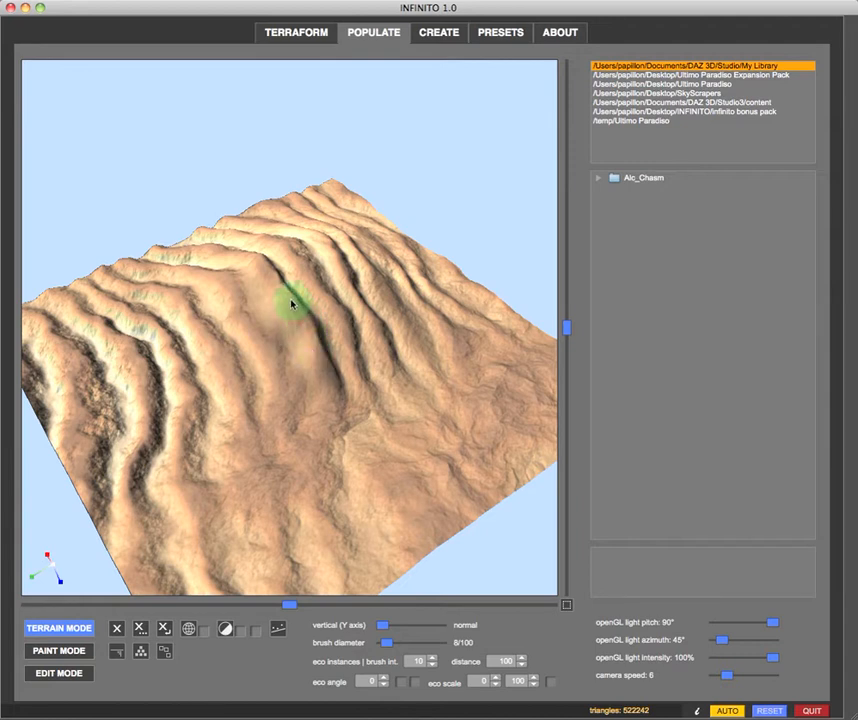
pyautogui.moveTo(343, 429); pyautogui.dragTo(343, 431, button='middle')
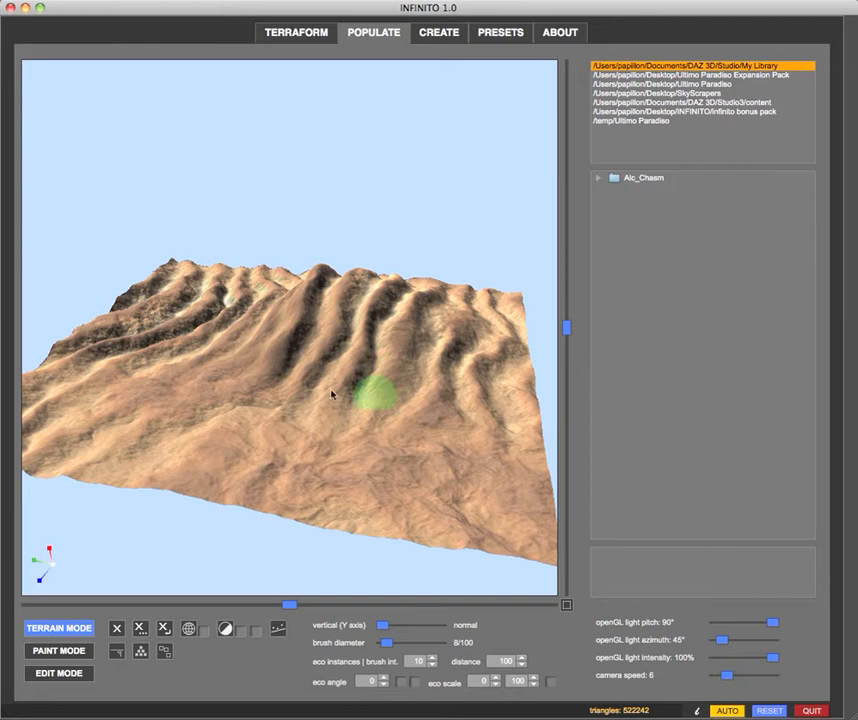
pyautogui.moveTo(335, 373)
pyautogui.mouseDown(button='middle')
pyautogui.moveTo(445, 435)
pyautogui.moveTo(532, 429)
pyautogui.moveTo(253, 393)
pyautogui.mouseUp(button='middle')
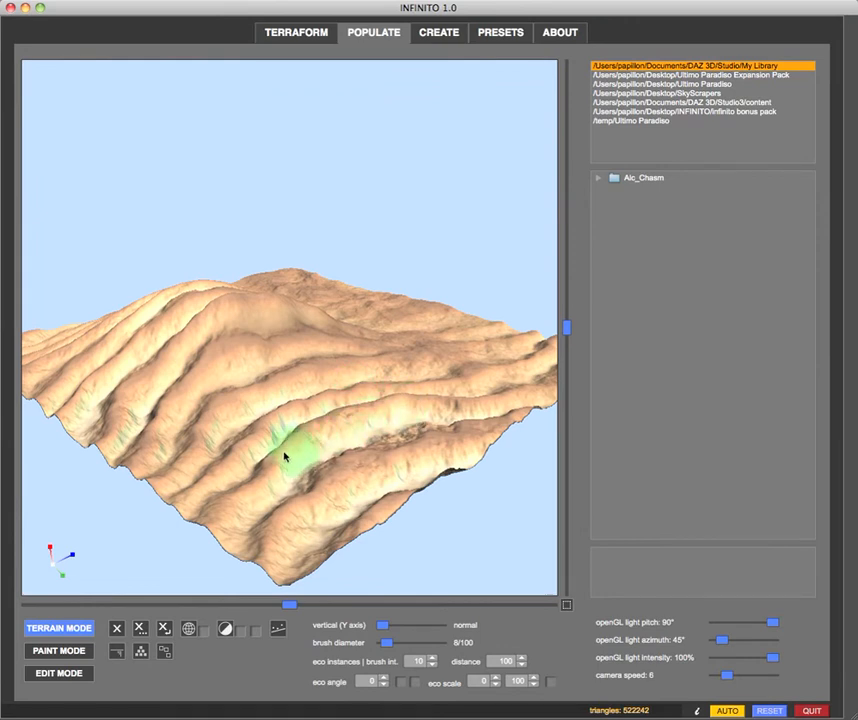
pyautogui.moveTo(293, 416)
pyautogui.mouseDown(button='middle')
pyautogui.moveTo(297, 391)
pyautogui.moveTo(311, 391)
pyautogui.mouseUp(button='middle')
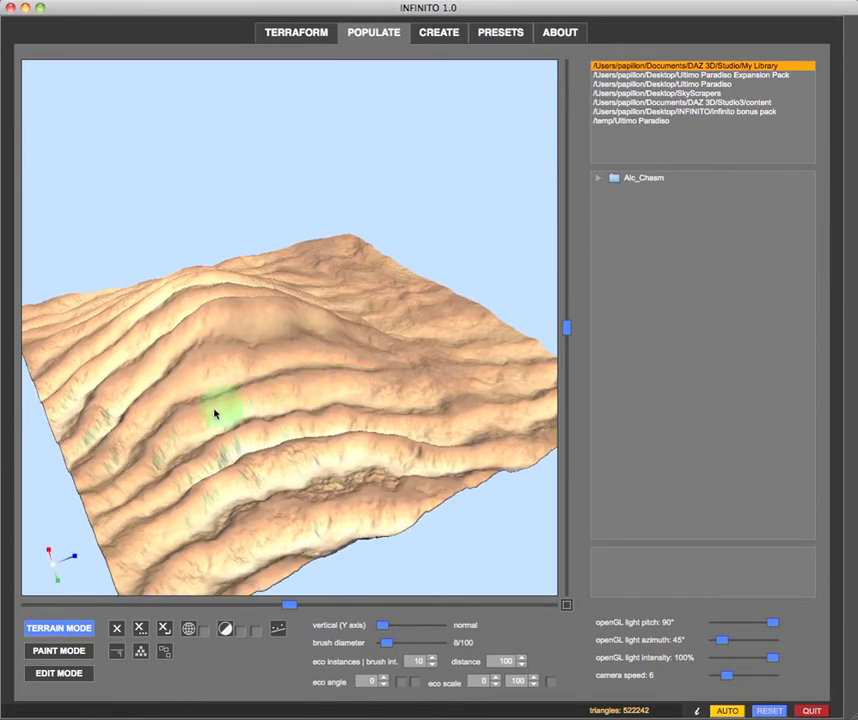
# Step: Carve a shallow hollow in the flatter area near the terrain's edge with brush diameter 18/100 and intensity 6
pyautogui.moveTo(404, 314)
pyautogui.mouseDown()
pyautogui.moveTo(385, 314)
pyautogui.moveTo(404, 313)
pyautogui.mouseUp()
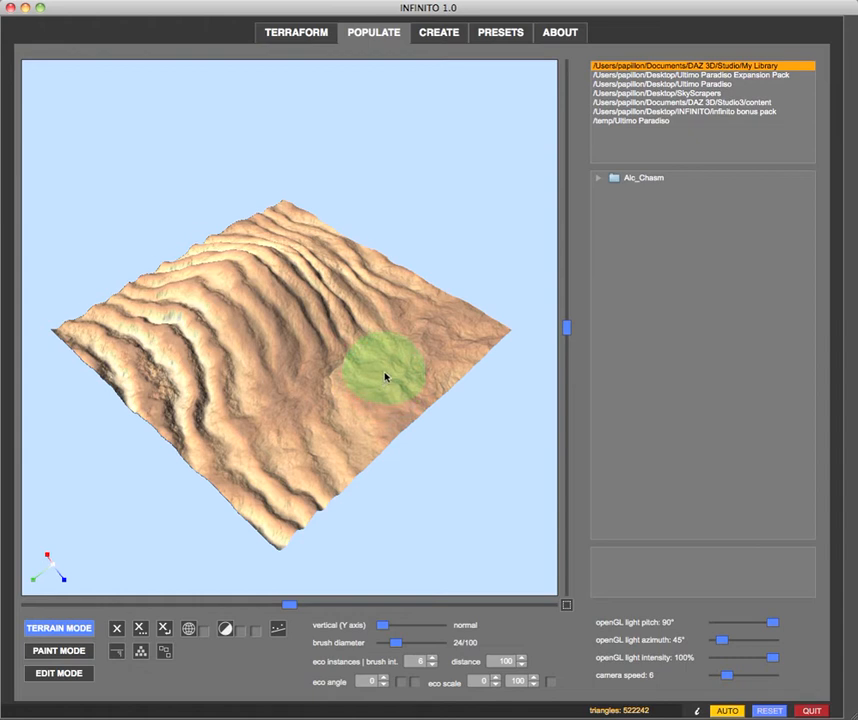
pyautogui.scroll(3, 384, 377)
pyautogui.moveTo(384, 377); pyautogui.dragTo(377, 381, button='middle')
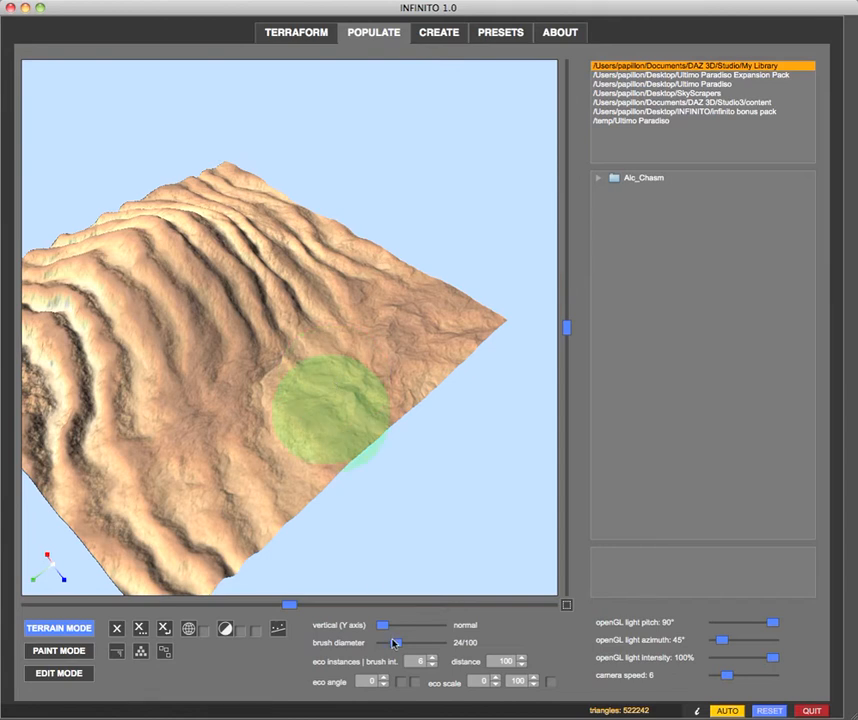
pyautogui.moveTo(395, 643); pyautogui.dragTo(391, 643)
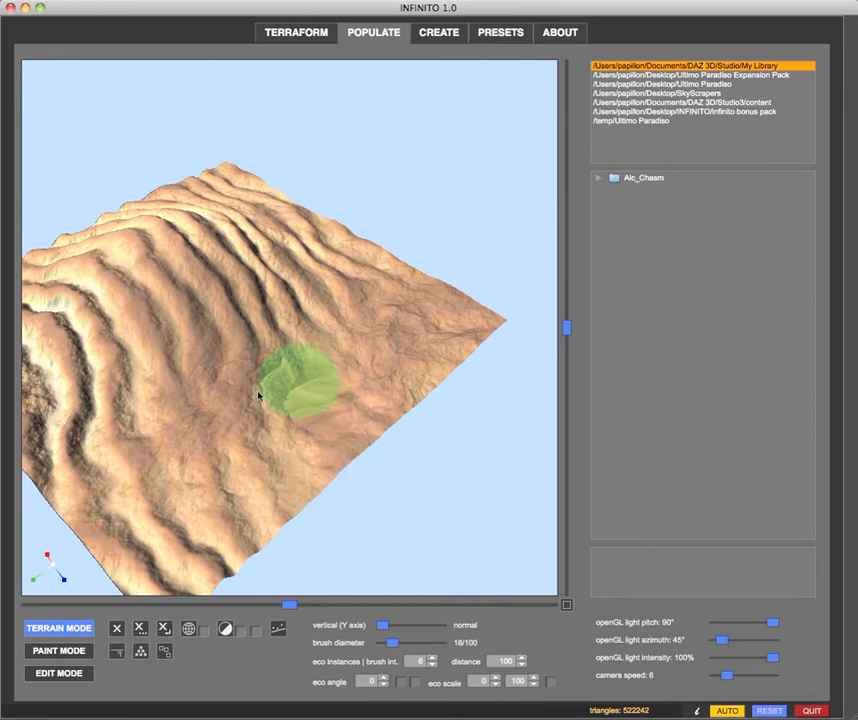
pyautogui.moveTo(235, 416); pyautogui.dragTo(232, 419, button='right')
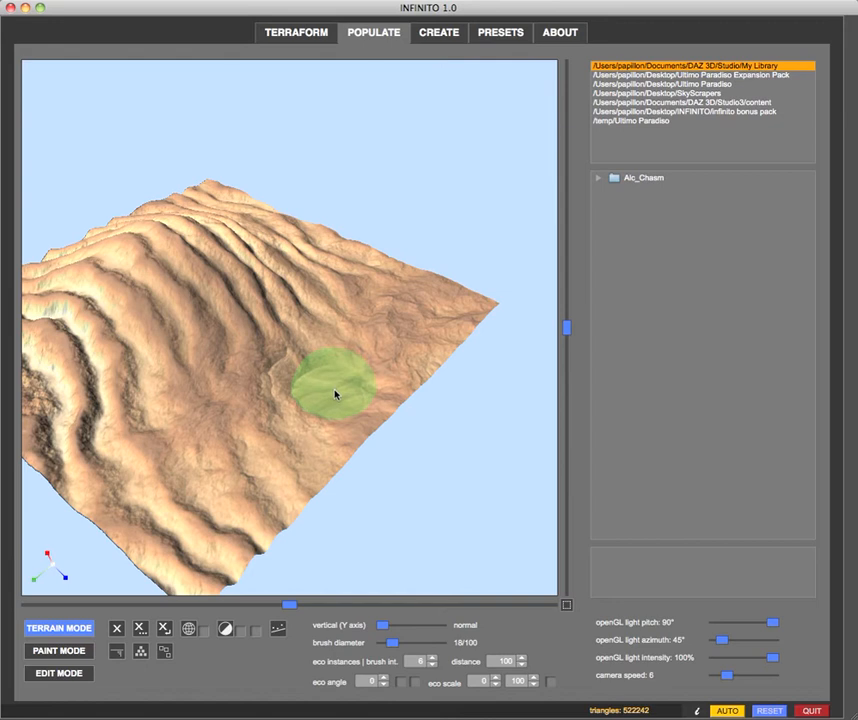
pyautogui.moveTo(265, 439)
pyautogui.mouseDown(button='right')
pyautogui.moveTo(260, 429)
pyautogui.moveTo(264, 444)
pyautogui.mouseUp(button='right')
pyautogui.moveTo(288, 437)
pyautogui.mouseDown()
pyautogui.moveTo(345, 406)
pyautogui.moveTo(330, 413)
pyautogui.mouseUp()
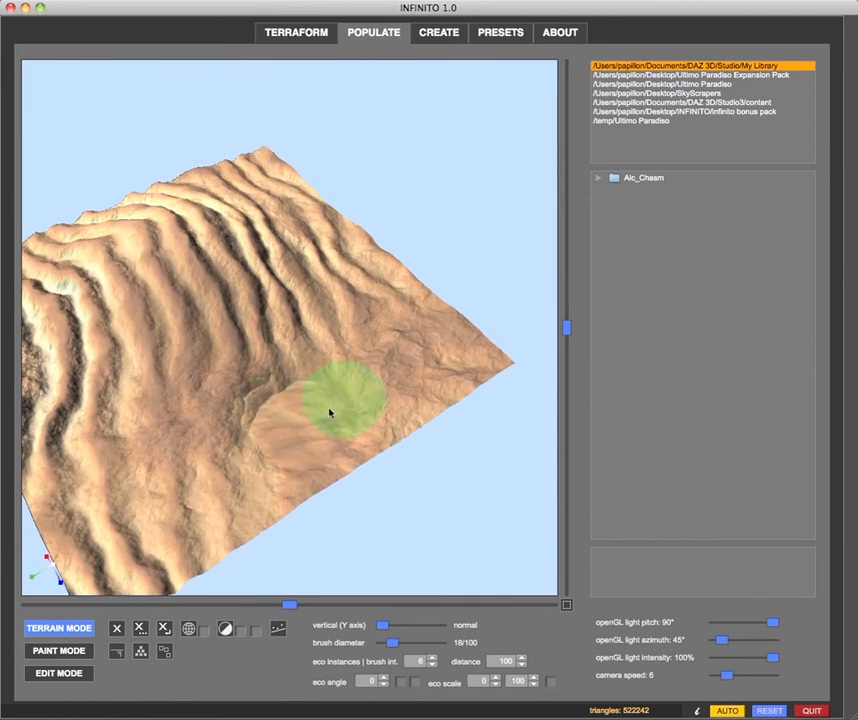
# Step: Allow sculpting below the terrain's base level and dig the hollow into a deep pit
pyautogui.click(116, 653)
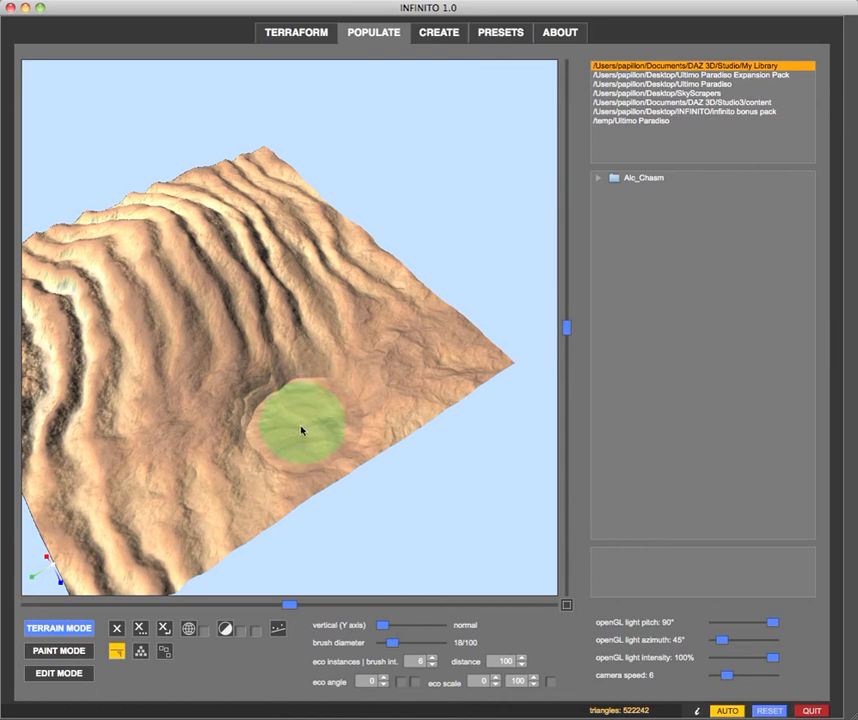
pyautogui.moveTo(306, 428)
pyautogui.mouseDown()
pyautogui.moveTo(295, 436)
pyautogui.moveTo(303, 420)
pyautogui.moveTo(331, 410)
pyautogui.moveTo(333, 429)
pyautogui.moveTo(312, 454)
pyautogui.moveTo(297, 450)
pyautogui.moveTo(312, 429)
pyautogui.moveTo(317, 449)
pyautogui.moveTo(331, 452)
pyautogui.mouseUp()
pyautogui.press('Down')
pyautogui.press('Down')
pyautogui.press('Down')
pyautogui.press('Down')
pyautogui.press('Down')
pyautogui.press('Down')
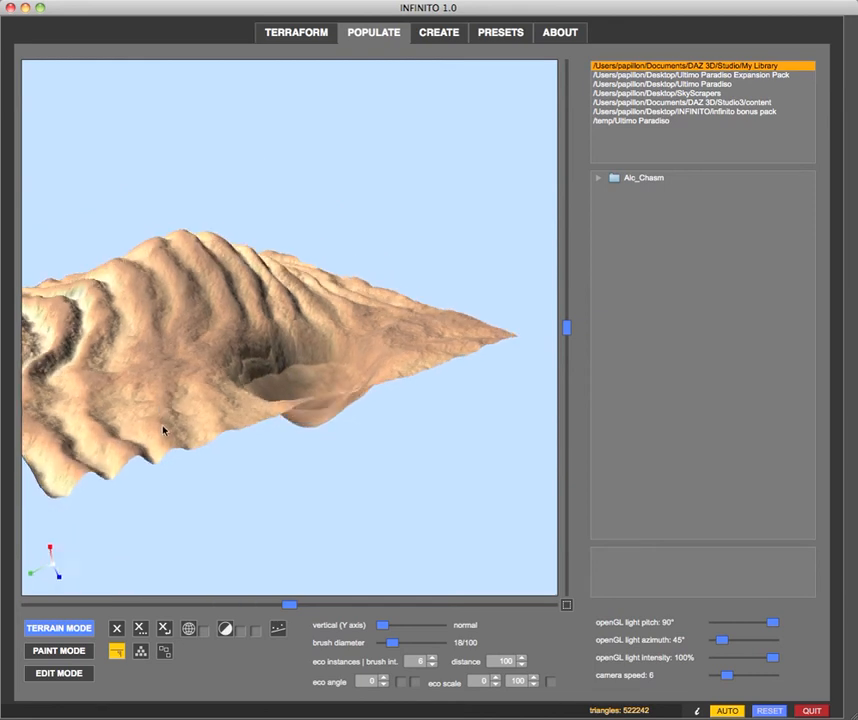
# Step: Deepen the pit further and carve a second, smaller pit beside it toward the nearest corner of the terrain
pyautogui.press('Up')
pyautogui.press('Up')
pyautogui.press('Up')
pyautogui.press('Up')
pyautogui.press('Up')
pyautogui.press('Up')
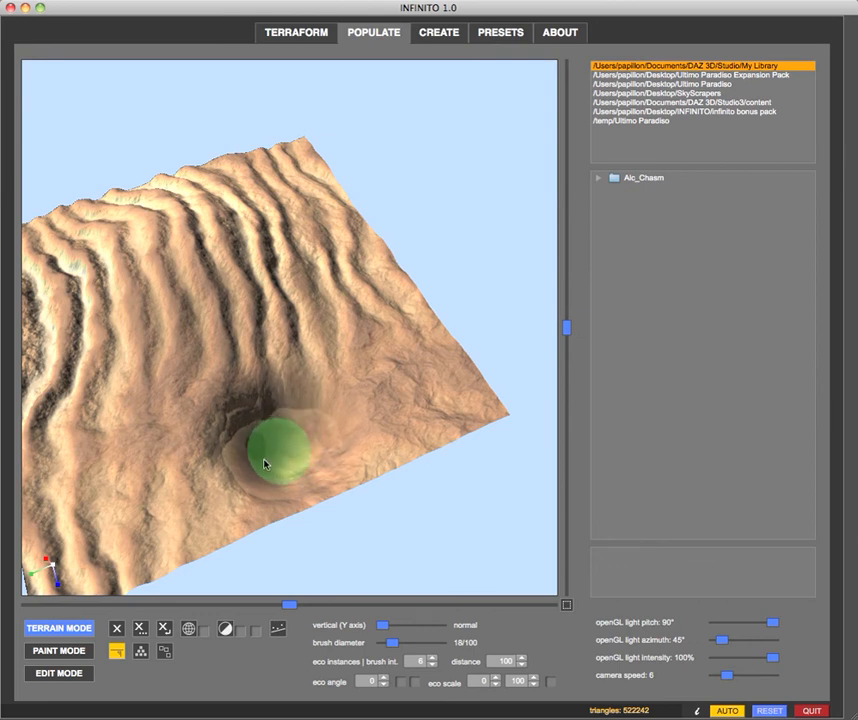
pyautogui.moveTo(257, 444)
pyautogui.mouseDown()
pyautogui.moveTo(268, 425)
pyautogui.moveTo(260, 419)
pyautogui.moveTo(298, 415)
pyautogui.moveTo(262, 422)
pyautogui.mouseUp()
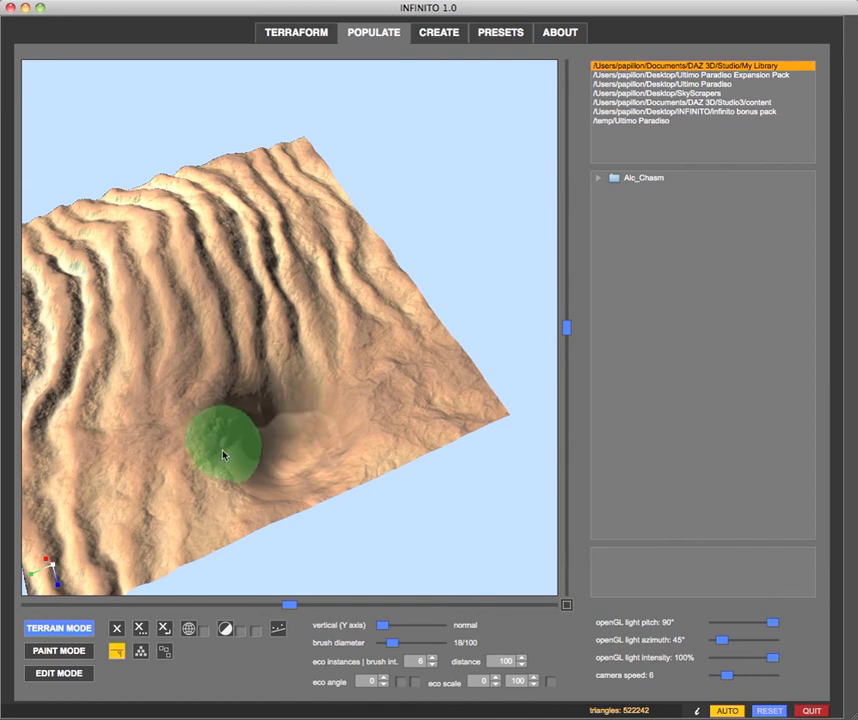
pyautogui.moveTo(155, 466)
pyautogui.mouseDown(button='middle')
pyautogui.moveTo(136, 460)
pyautogui.moveTo(174, 452)
pyautogui.mouseUp(button='middle')
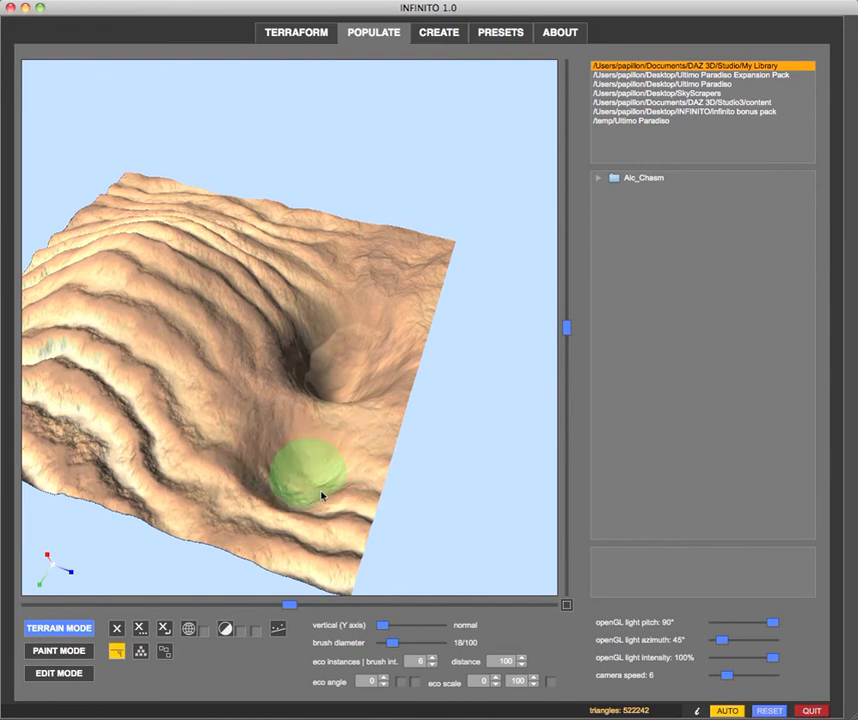
pyautogui.scroll(-2, 132, 411)
pyautogui.moveTo(132, 411); pyautogui.dragTo(117, 405, button='middle')
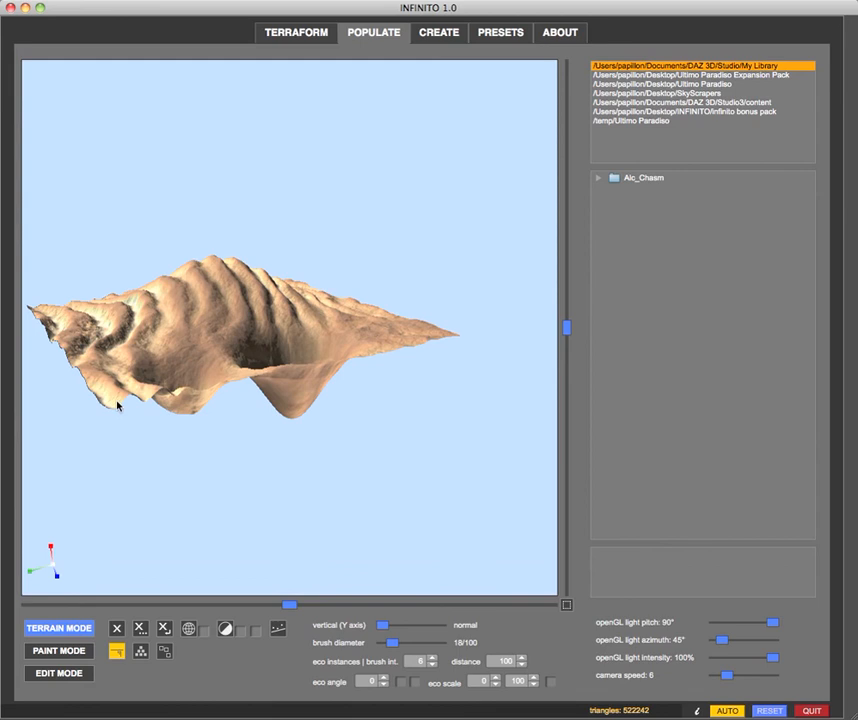
pyautogui.moveTo(167, 353)
pyautogui.mouseDown(button='middle')
pyautogui.moveTo(169, 360)
pyautogui.moveTo(178, 353)
pyautogui.moveTo(167, 353)
pyautogui.mouseUp(button='middle')
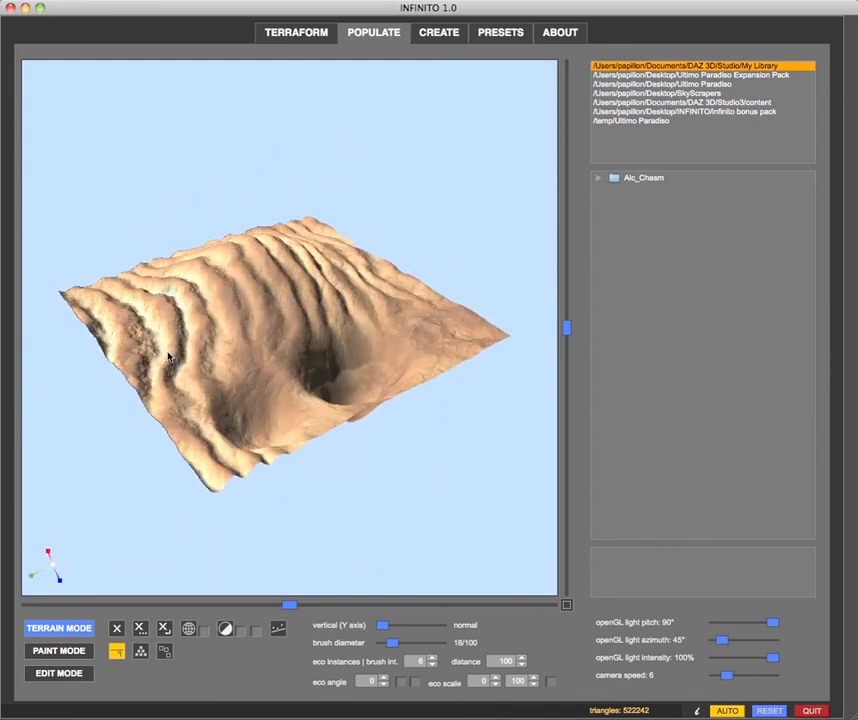